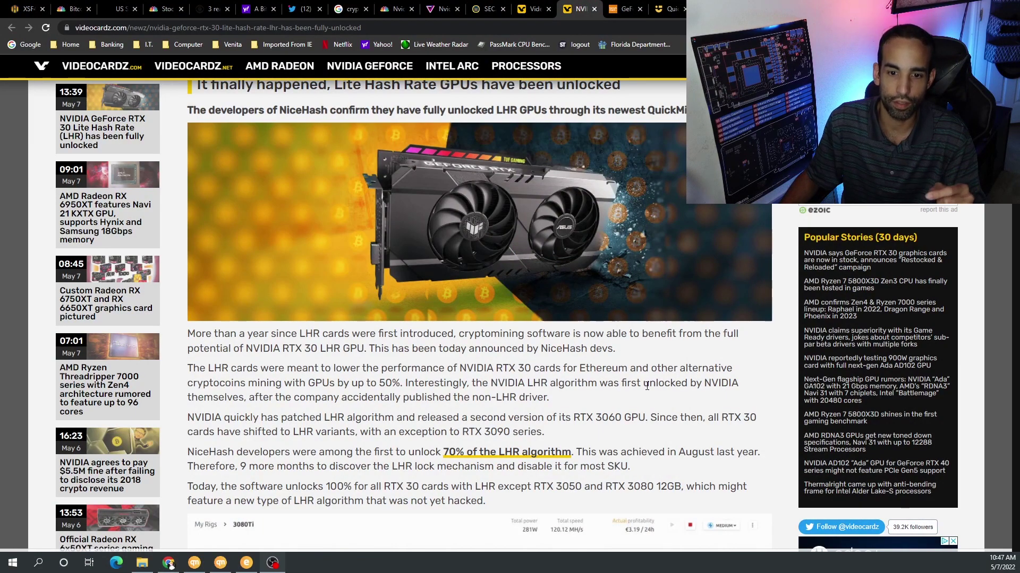
# - Check the Excavator mining console, then return to the LHR unlock article
pyautogui.scroll(-10, 647, 386)
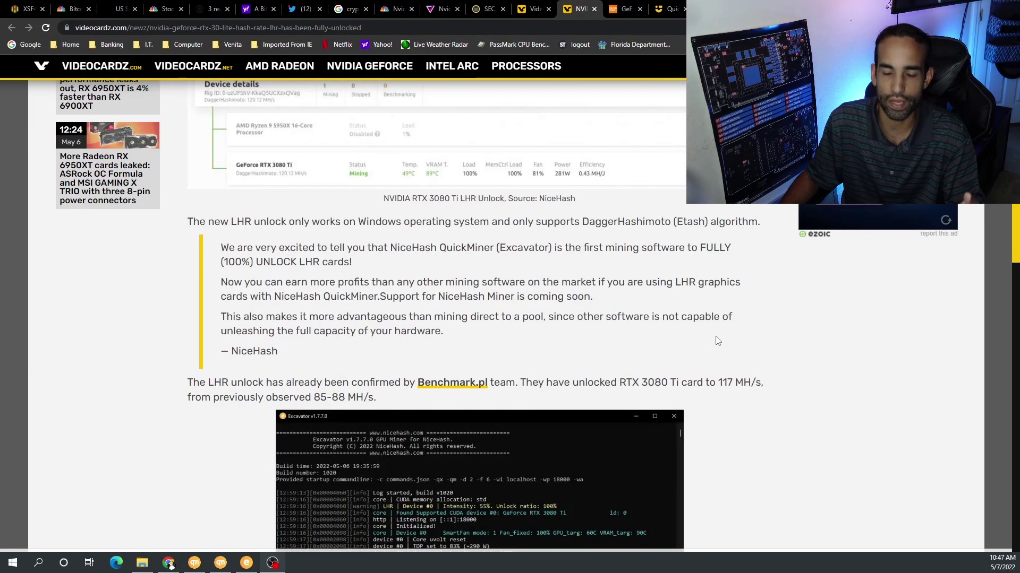
pyautogui.scroll(4, 716, 341)
pyautogui.scroll(1, 717, 340)
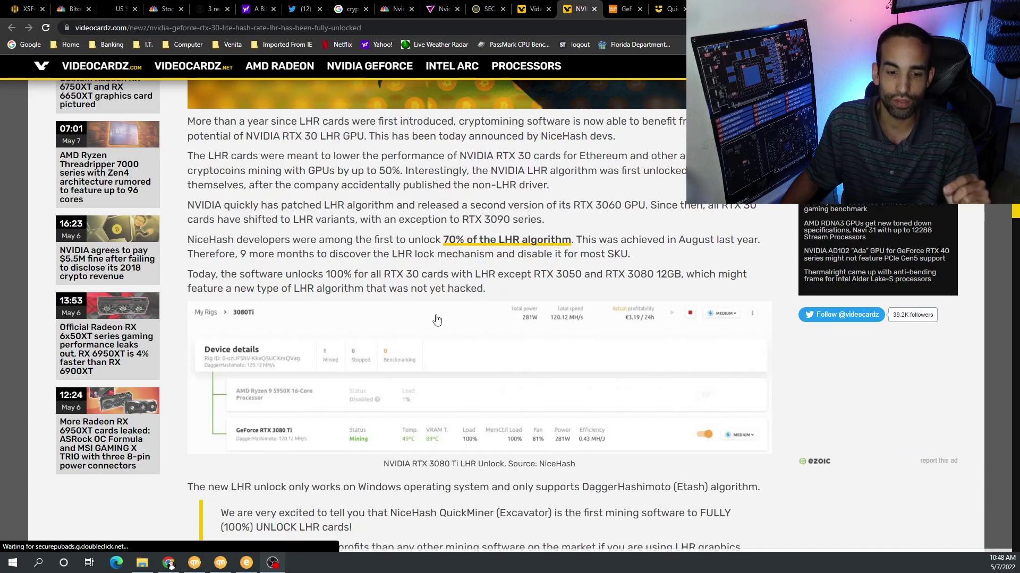
pyautogui.click(245, 564)
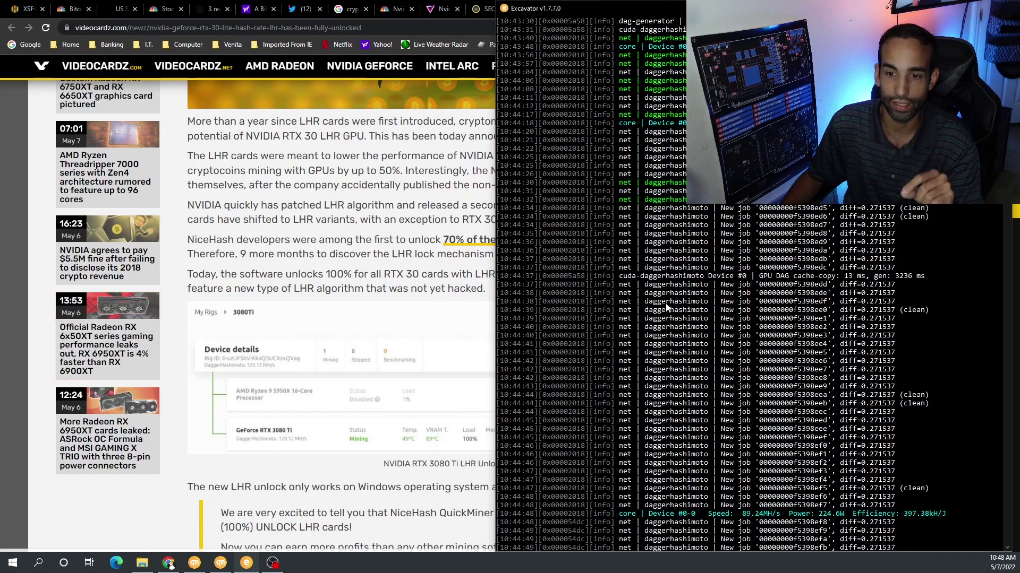
pyautogui.click(435, 240)
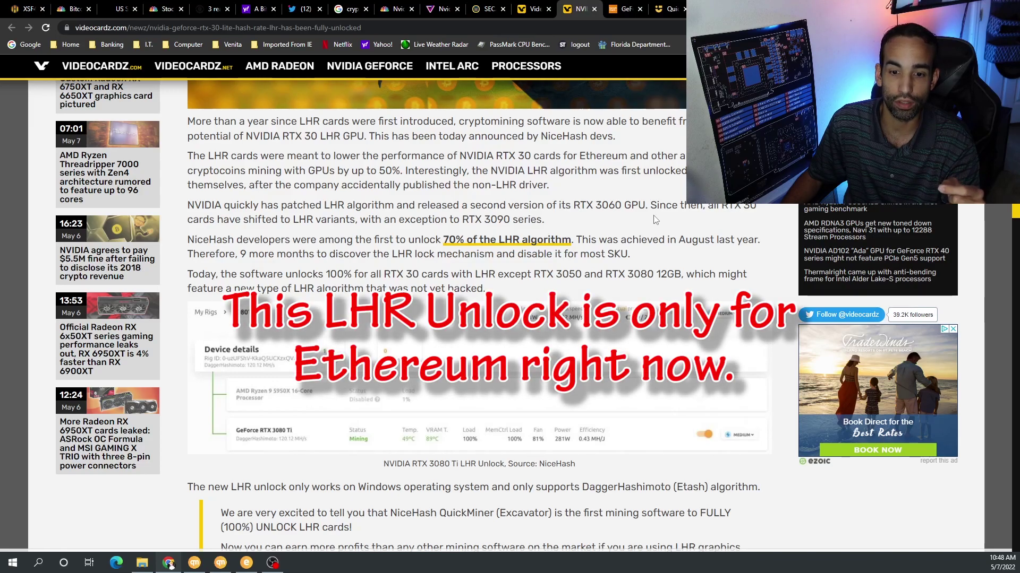
pyautogui.scroll(-3, 655, 219)
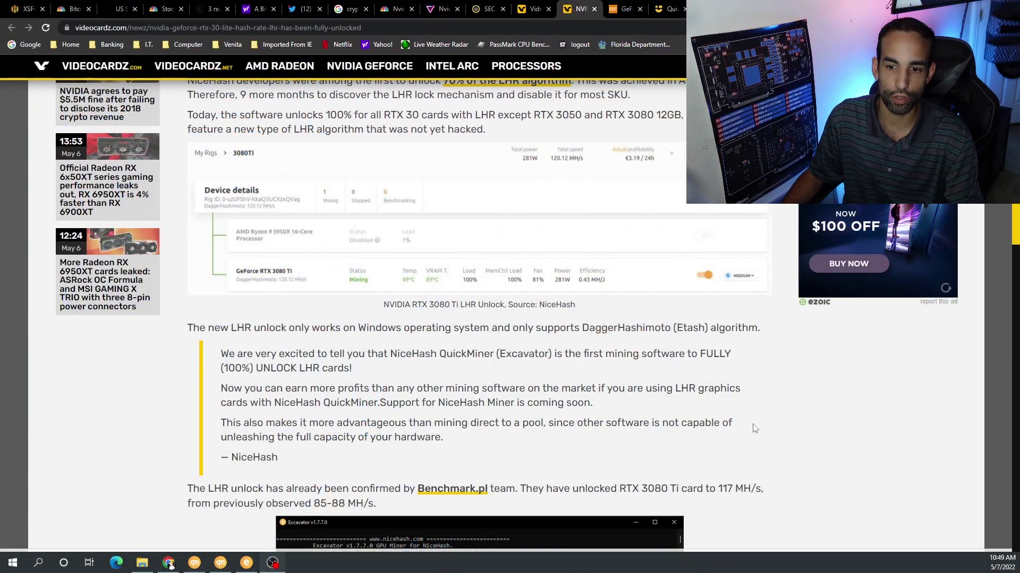
# - Scroll through the benchmark.pl LHR unlock article, then switch to the NiceHash QuickMiner tab
pyautogui.scroll(-1, 755, 428)
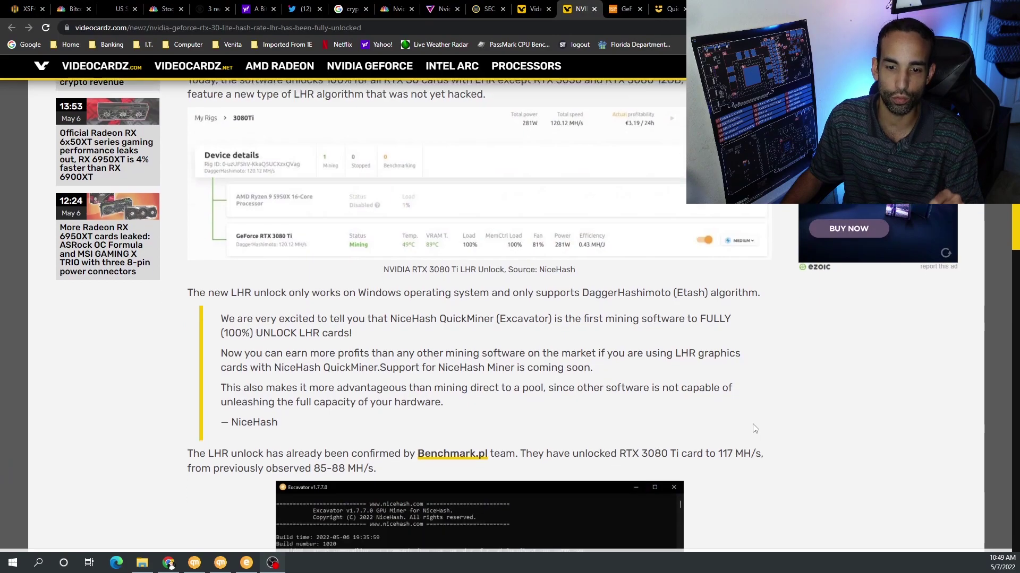
pyautogui.scroll(-3, 755, 428)
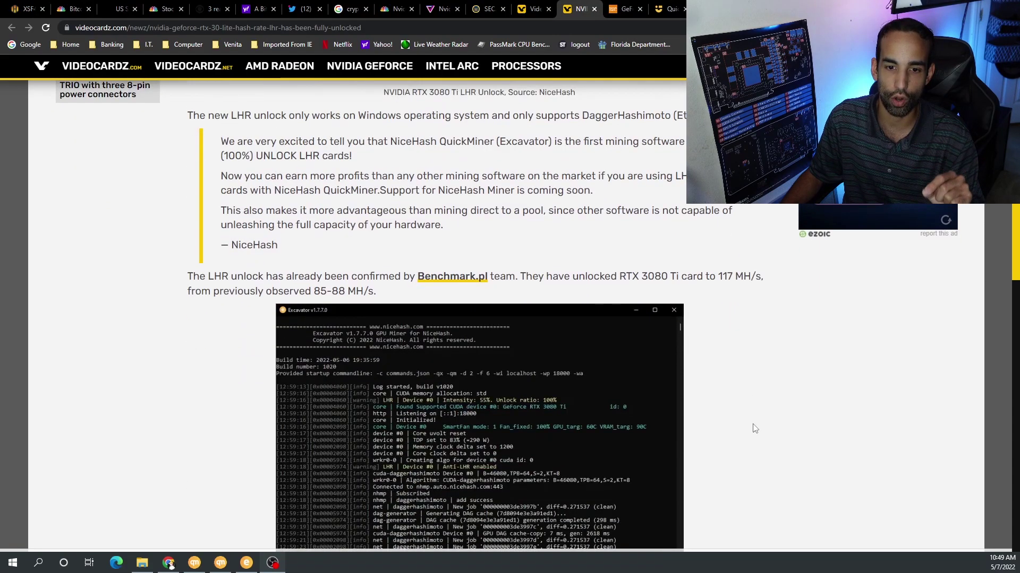
pyautogui.scroll(-1, 755, 429)
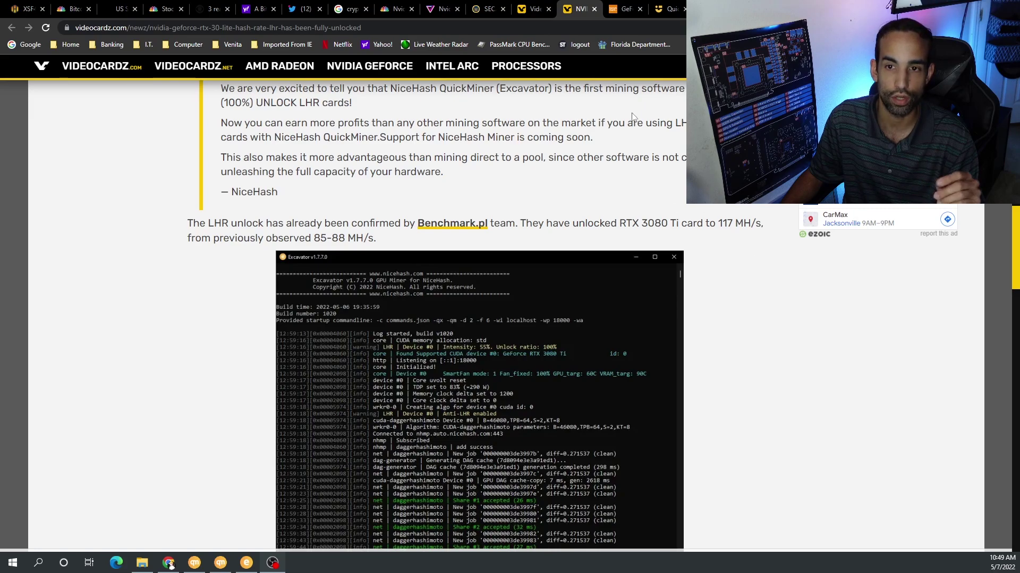
pyautogui.click(618, 7)
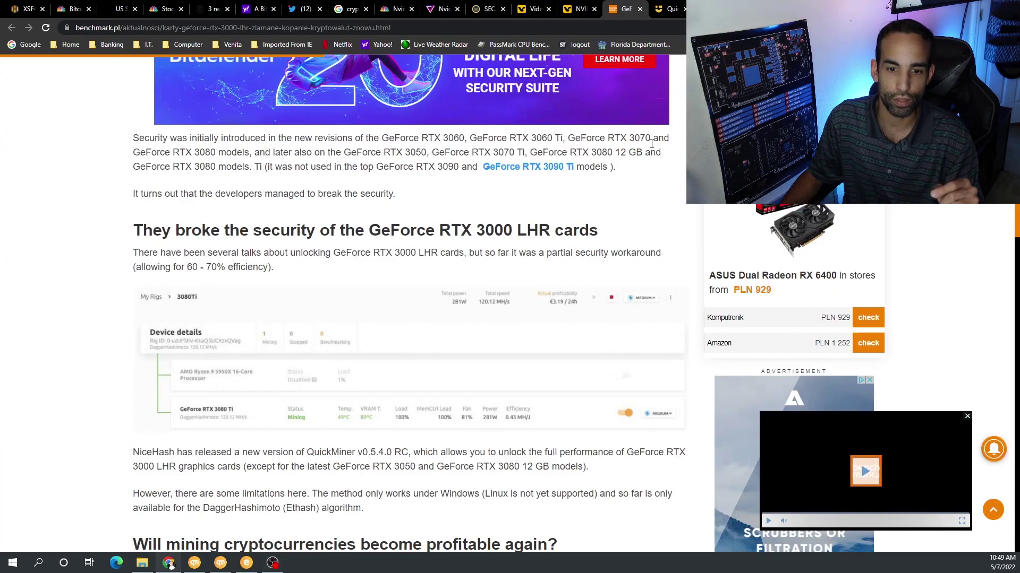
pyautogui.scroll(-3, 664, 407)
pyautogui.scroll(8, 665, 411)
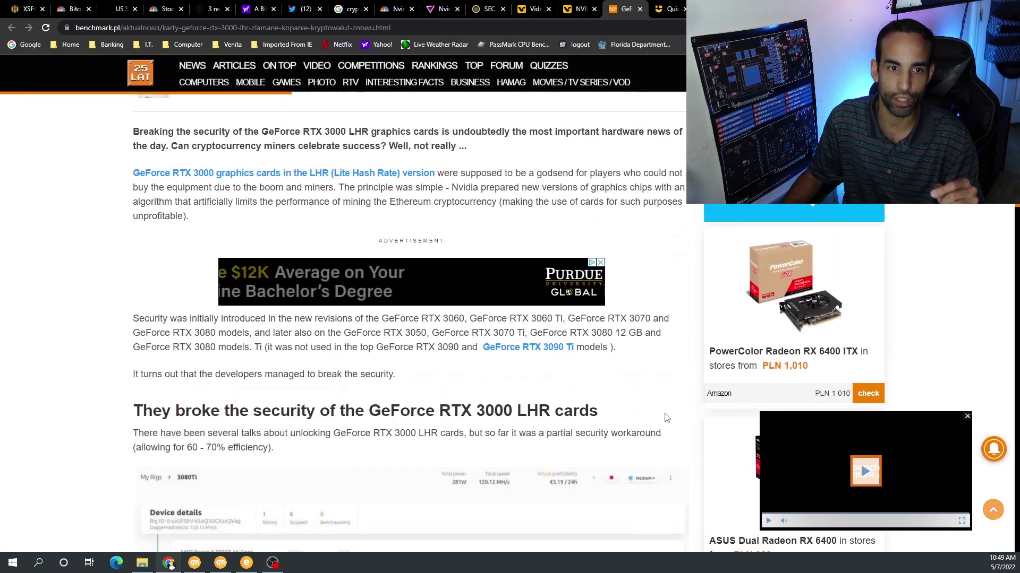
pyautogui.scroll(-10, 667, 418)
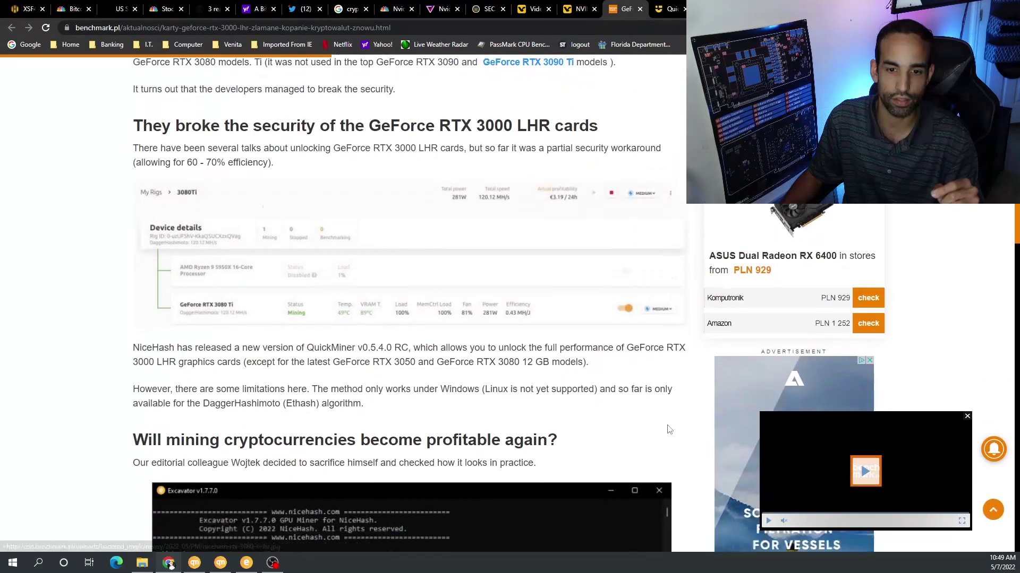
pyautogui.click(669, 8)
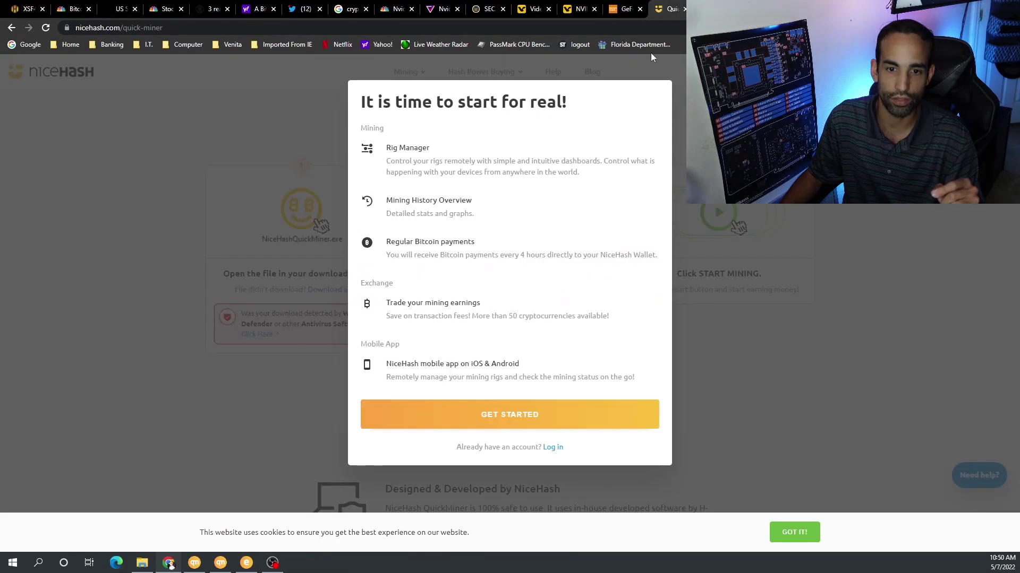
# - Switch to the OCTune tab, review the Excavator mining log, then return to the RTX 3080 OC Tuner
pyautogui.hotkey('ctrl', 'Tab')
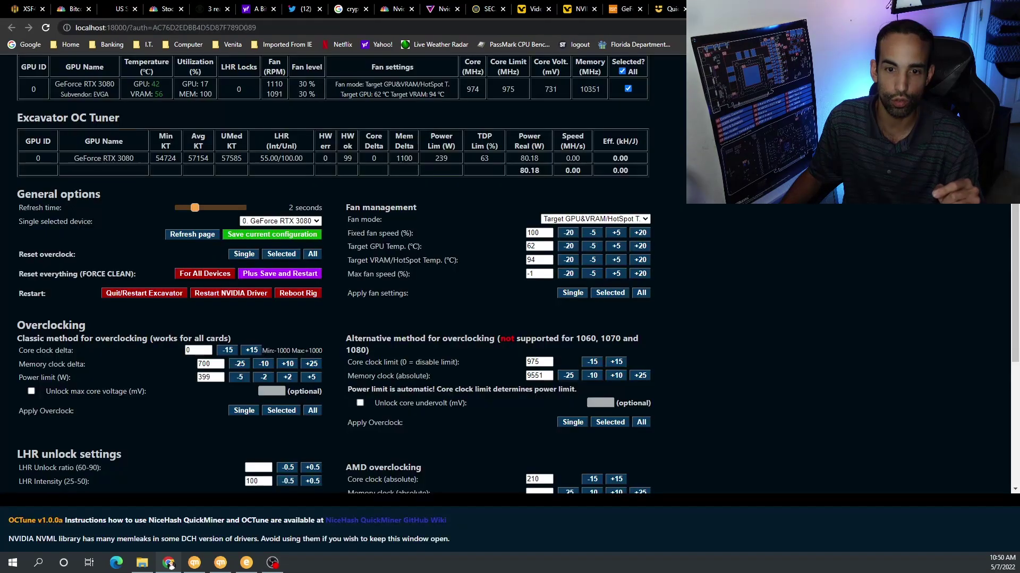
pyautogui.click(252, 567)
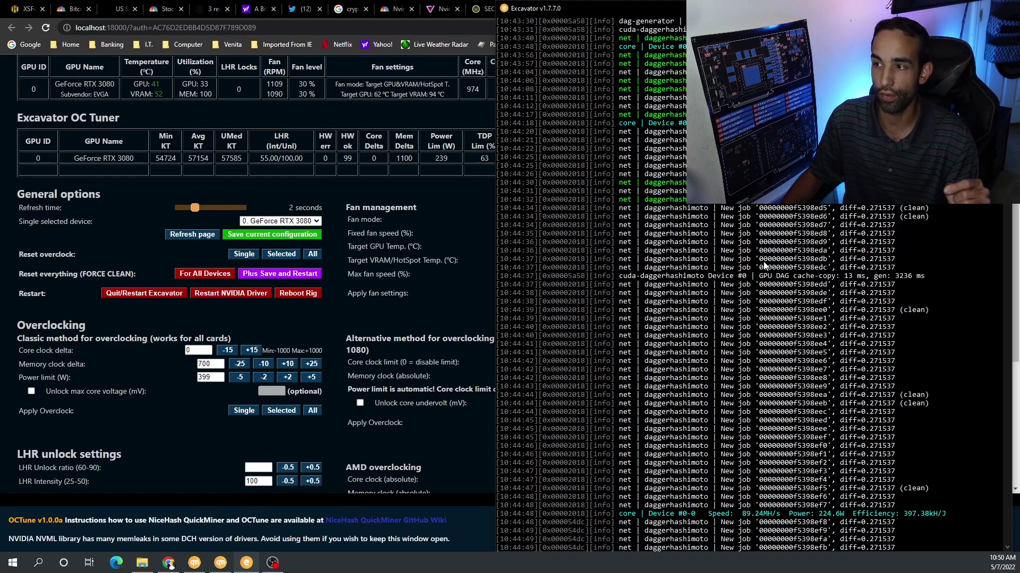
pyautogui.scroll(8, 692, 227)
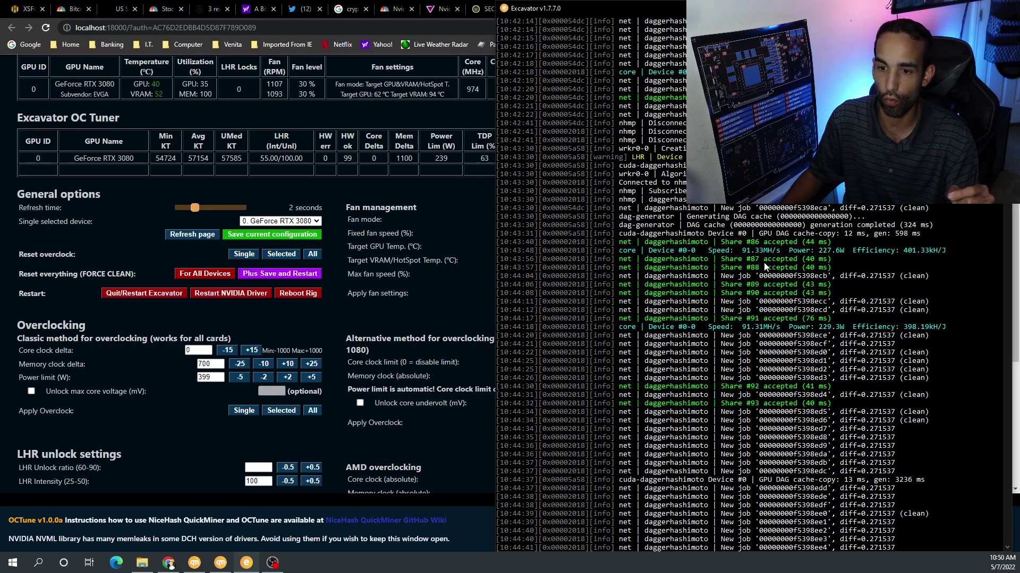
pyautogui.scroll(-7, 763, 302)
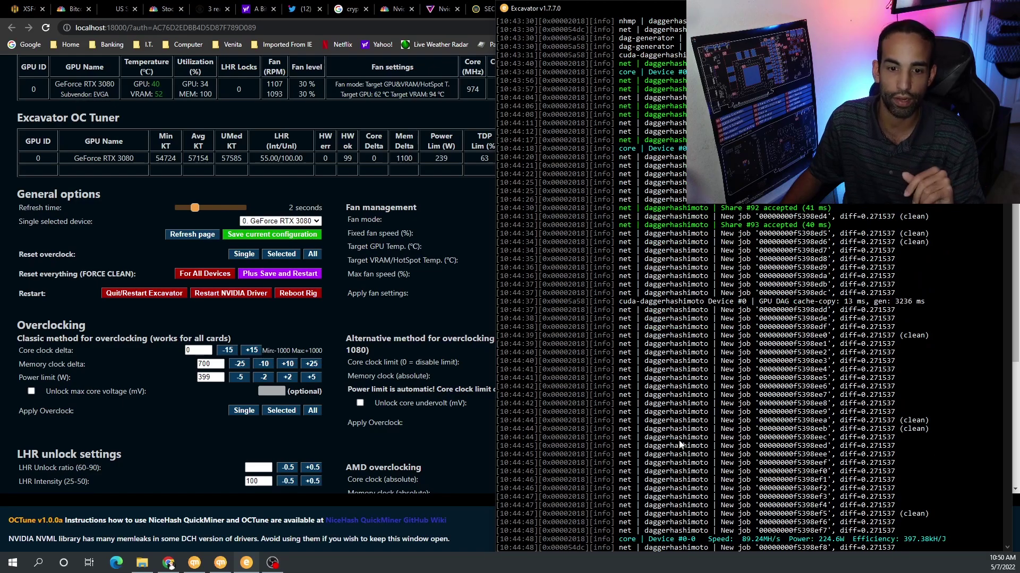
pyautogui.click(457, 273)
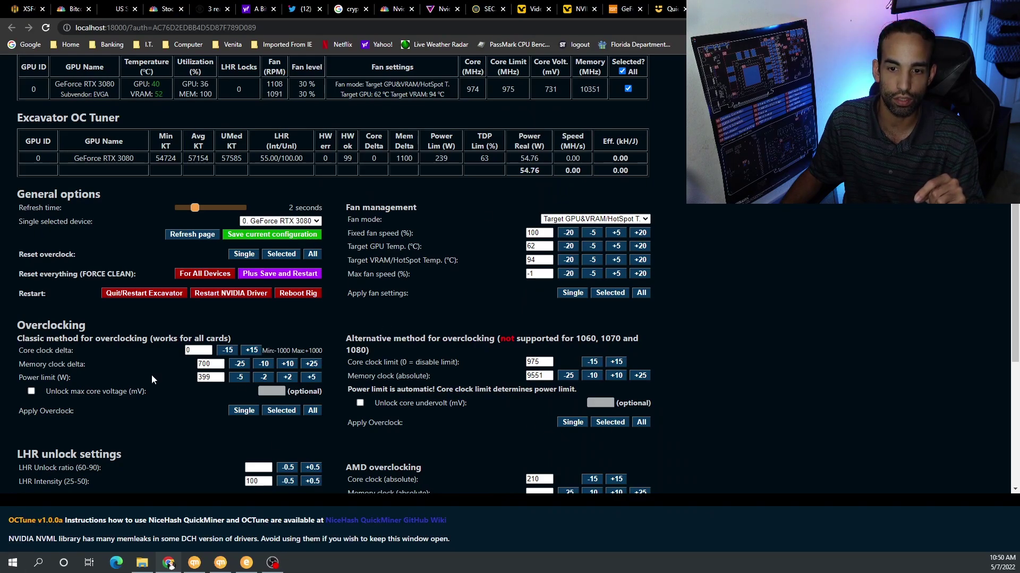
# - Browse the Start menu's installed apps, then dismiss the list back to OCTune
pyautogui.click(13, 563)
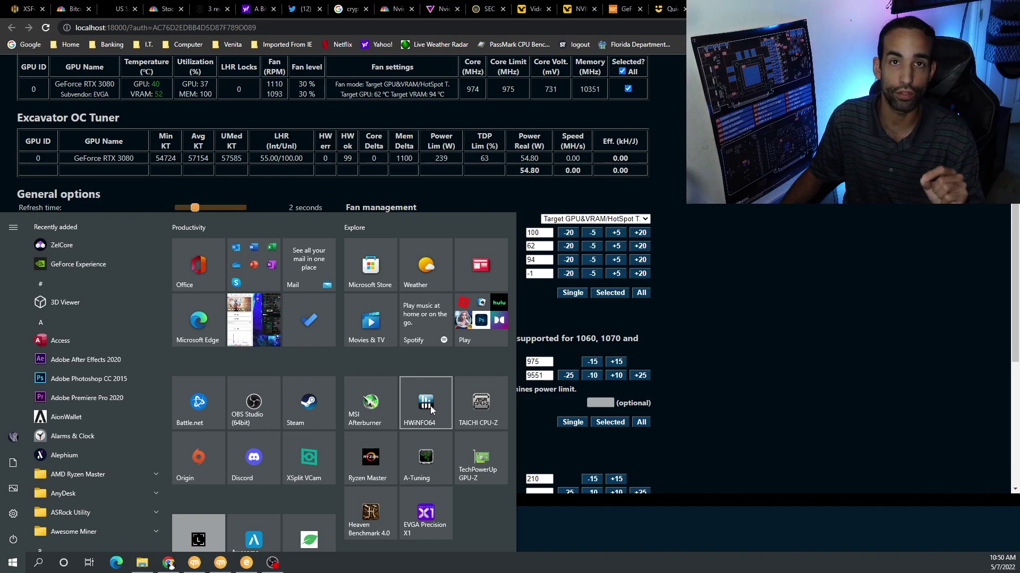
pyautogui.click(769, 344)
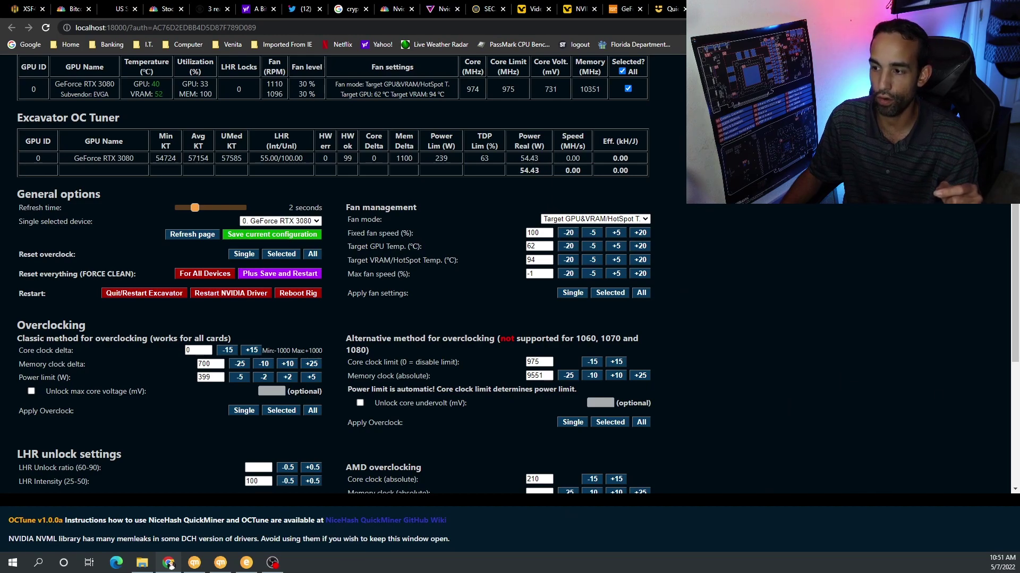
# - Restore the t-rex folder window, then go through NiceHash's Start Mining page to the GPU/CPU option
pyautogui.click(142, 562)
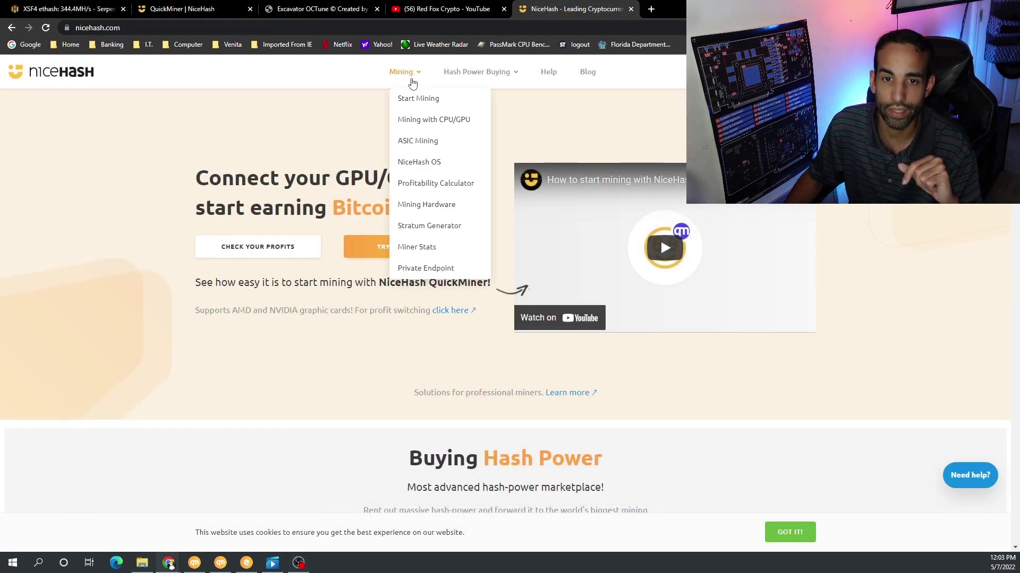
pyautogui.click(418, 99)
pyautogui.scroll(-4, 467, 265)
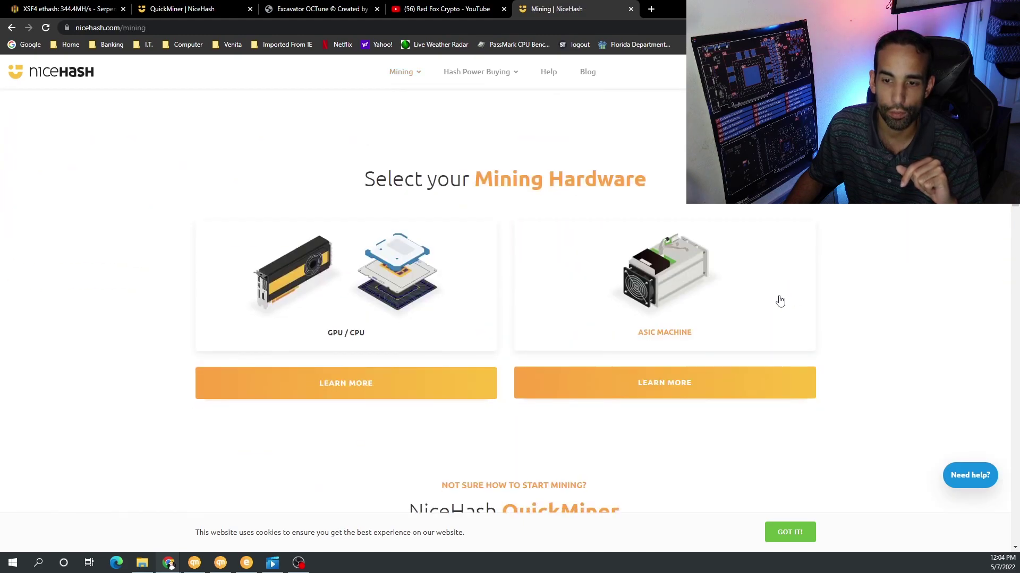
pyautogui.click(388, 330)
pyautogui.scroll(-4, 555, 287)
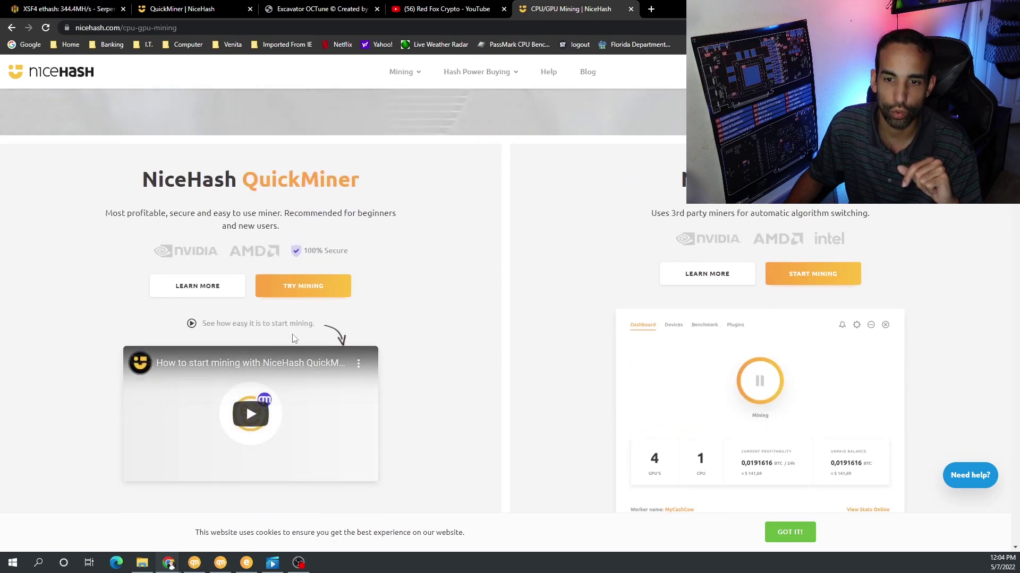
pyautogui.scroll(-3, 317, 343)
pyautogui.scroll(2, 276, 203)
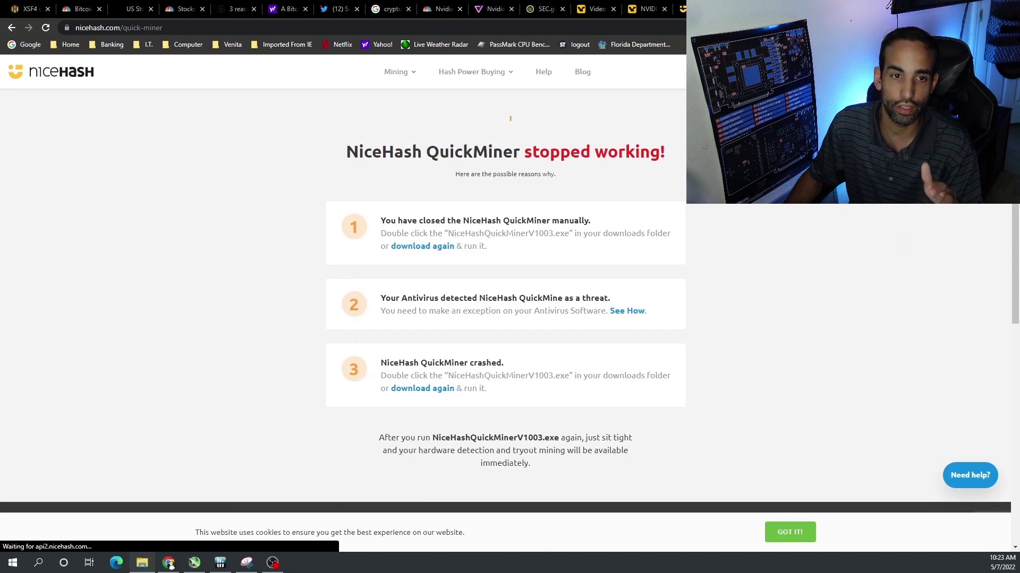
# - Launch NiceHashQuickMinerV1003 from Downloads, then pause and resume the walkthrough video
pyautogui.moveTo(1011, 208); pyautogui.dragTo(417, 133)
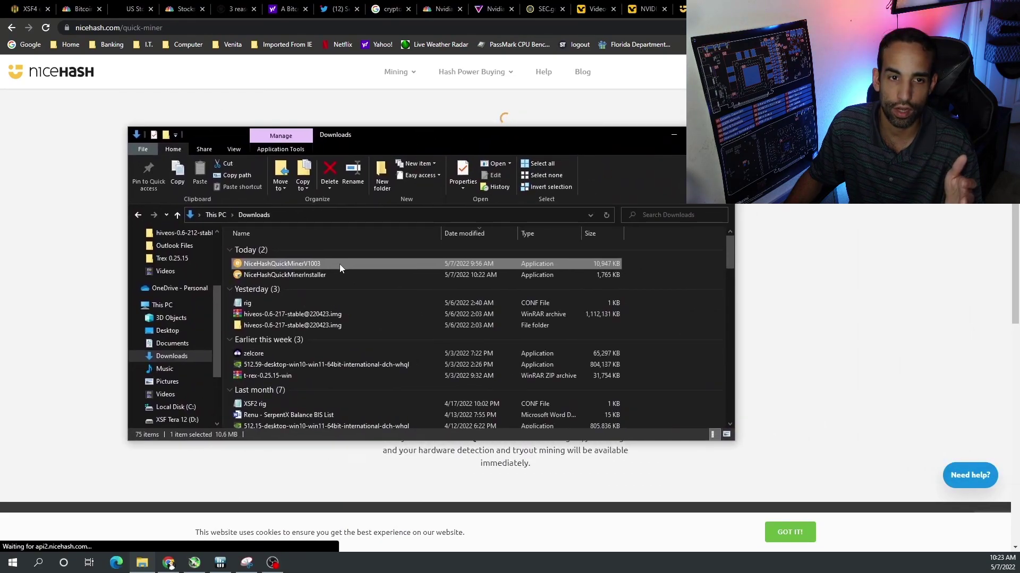
pyautogui.doubleClick(339, 263)
pyautogui.click(673, 134)
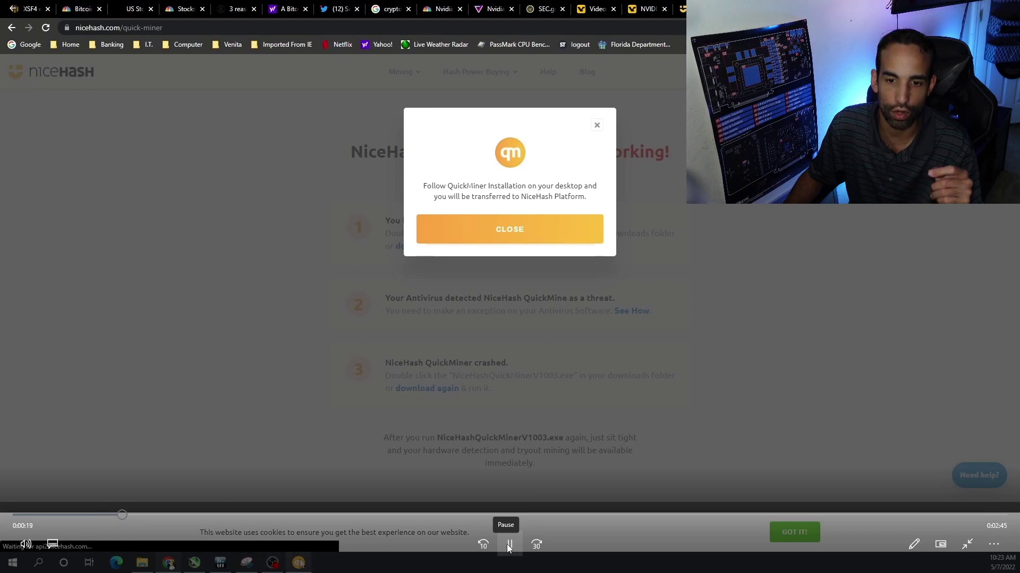
pyautogui.click(508, 547)
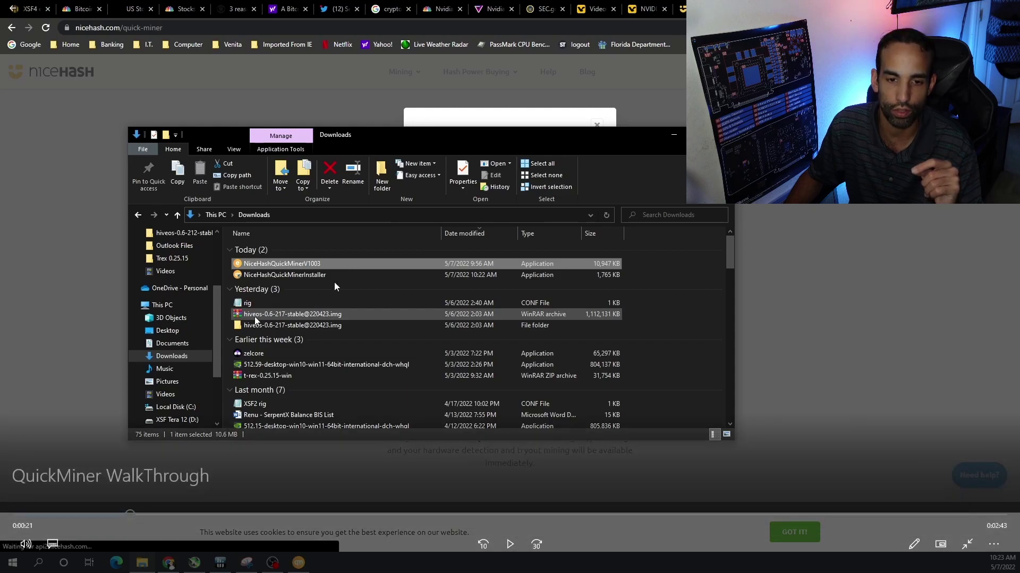
pyautogui.click(510, 541)
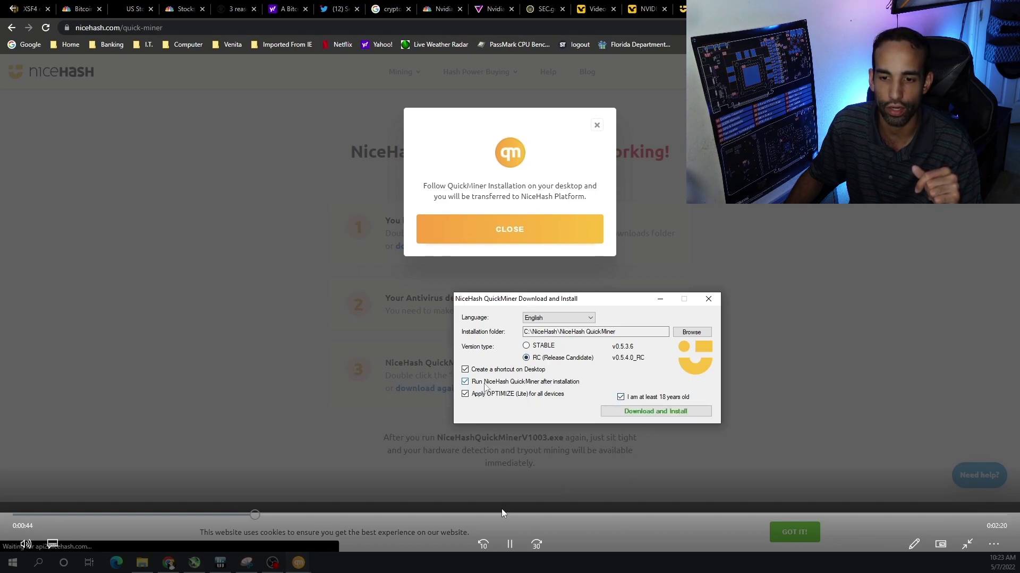
# - Skip the walkthrough ahead, pause at the mining address prompt, and leave the player
pyautogui.click(303, 513)
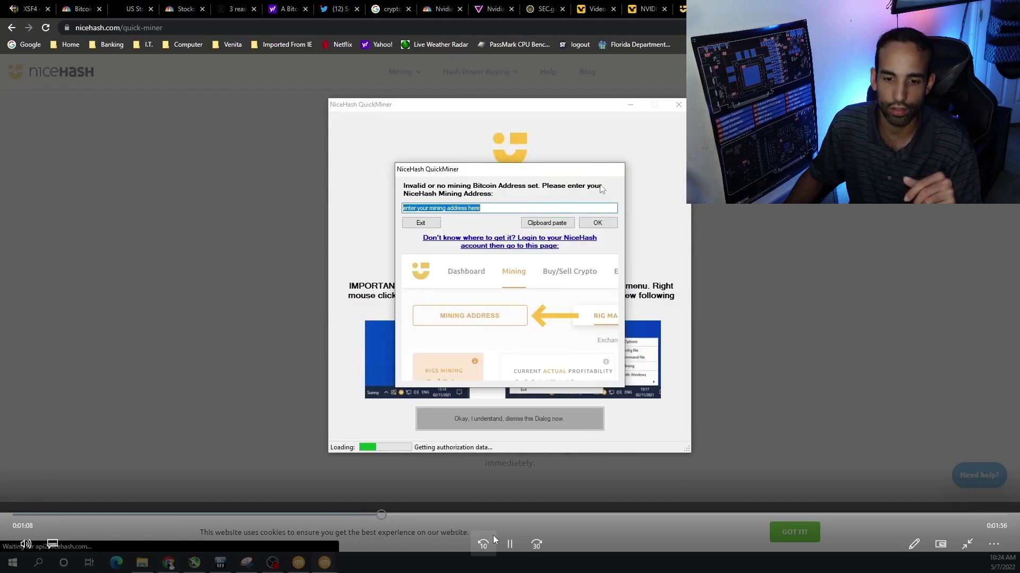
pyautogui.click(509, 545)
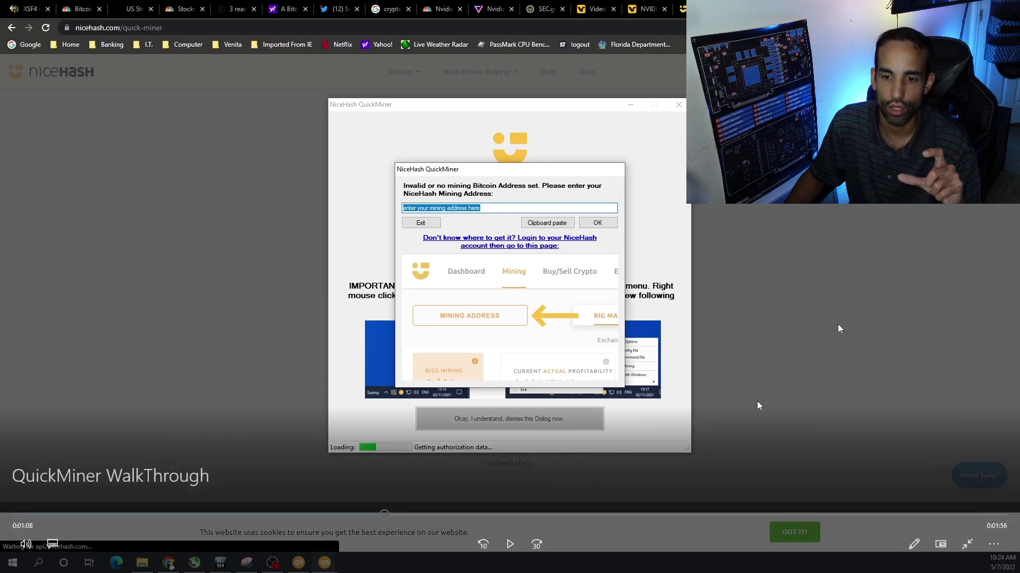
pyautogui.hotkey('alt', 'Tab')
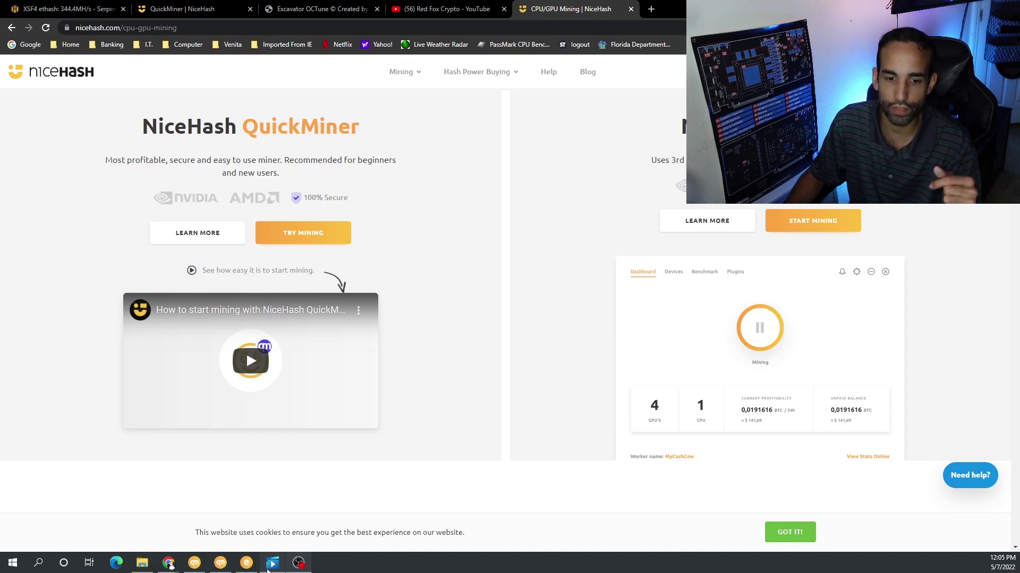
# - Resume the walkthrough, jump ahead to 'You are ready to go!', then switch to the Excavator OCTune tab
pyautogui.click(300, 562)
pyautogui.click(510, 532)
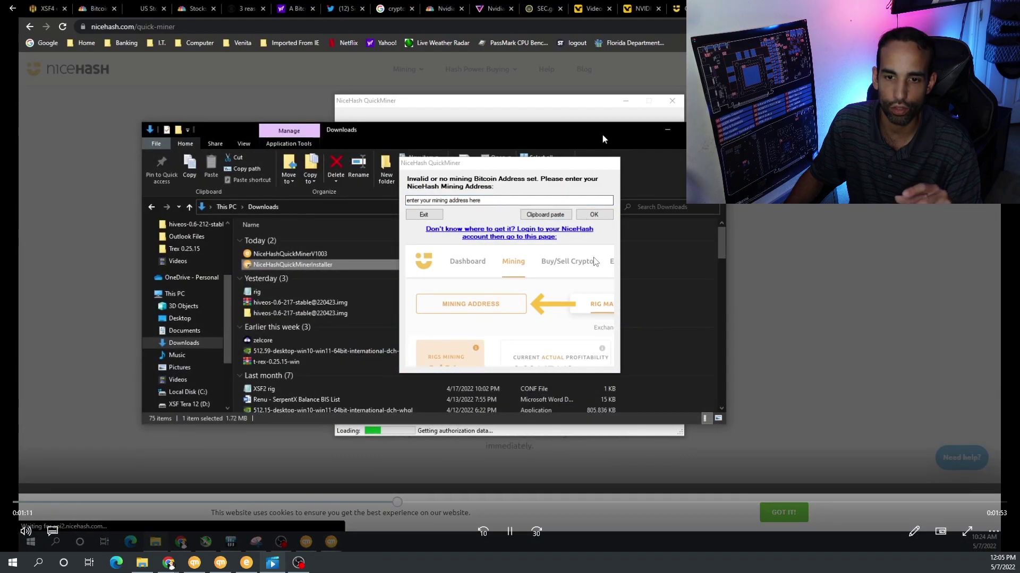
pyautogui.click(452, 502)
pyautogui.click(479, 503)
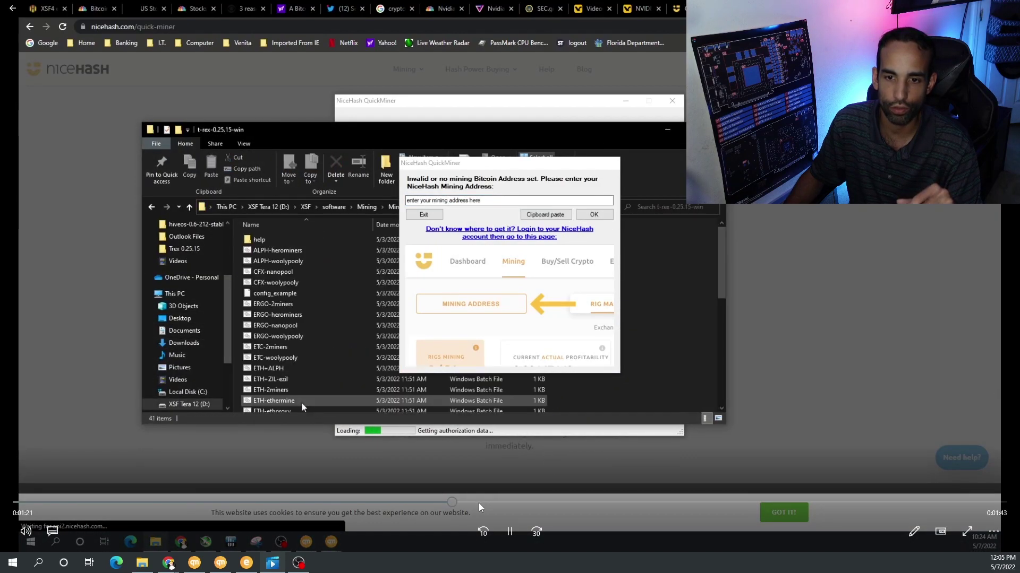
pyautogui.click(526, 502)
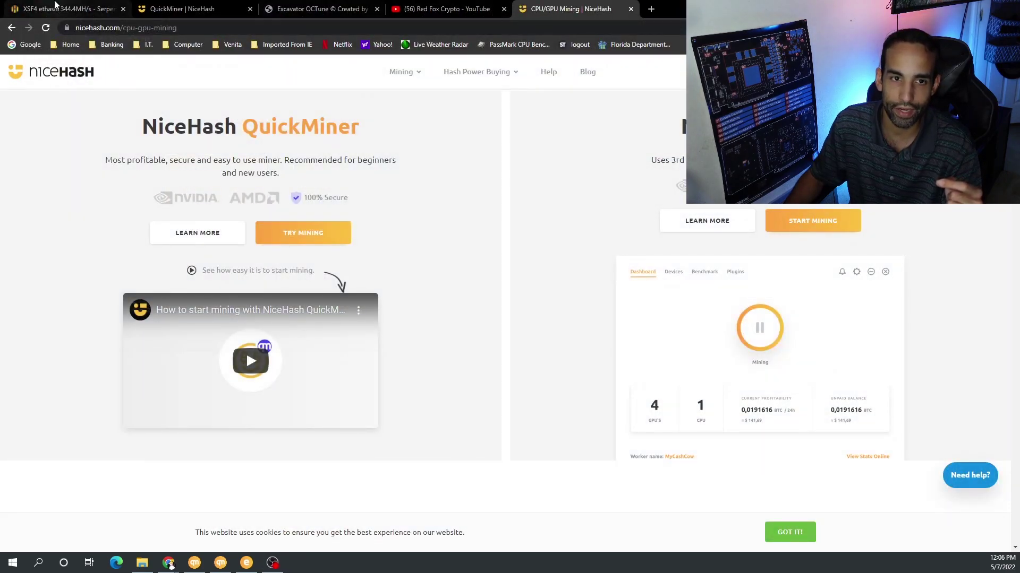
pyautogui.click(318, 9)
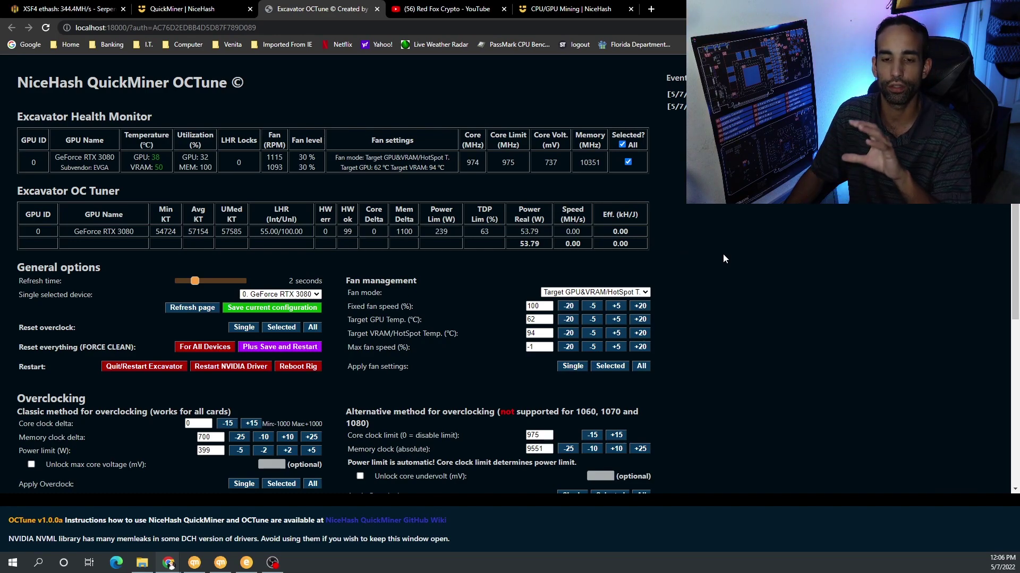
# - Select the memory clock 9551, core clock limit 975 and memory delta 700 values in OCTune
pyautogui.scroll(-2, 736, 309)
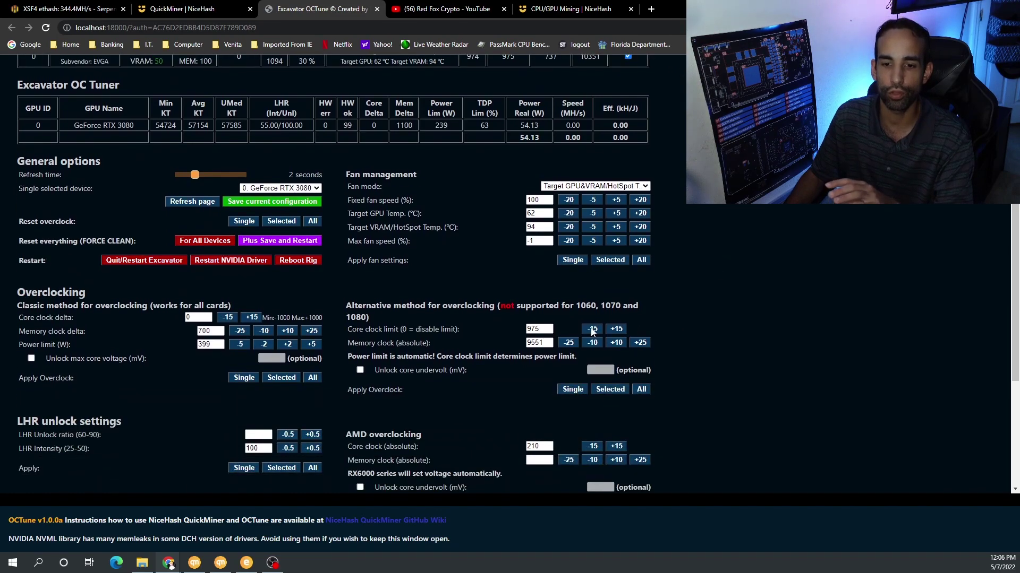
pyautogui.doubleClick(550, 343)
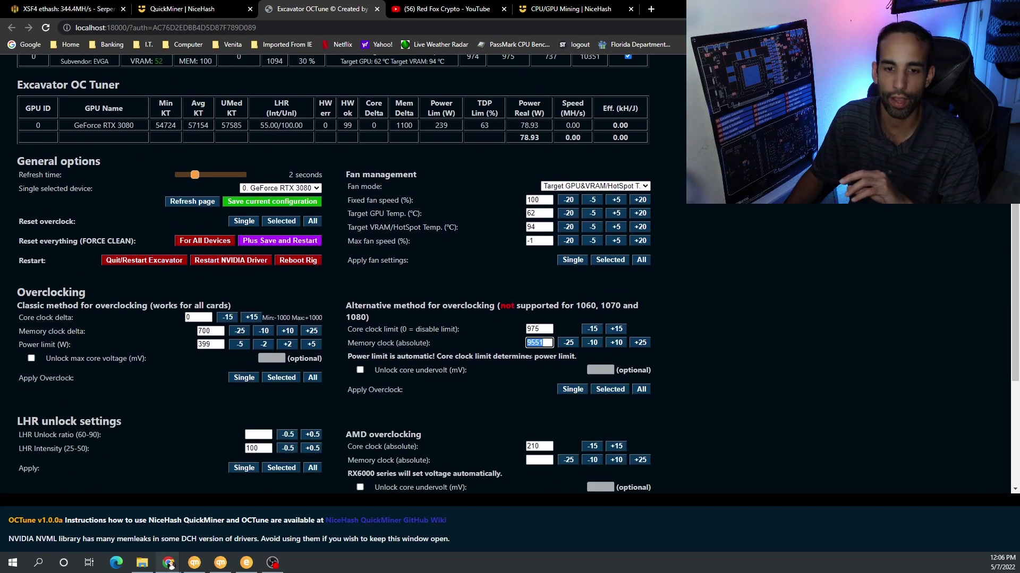
pyautogui.doubleClick(543, 330)
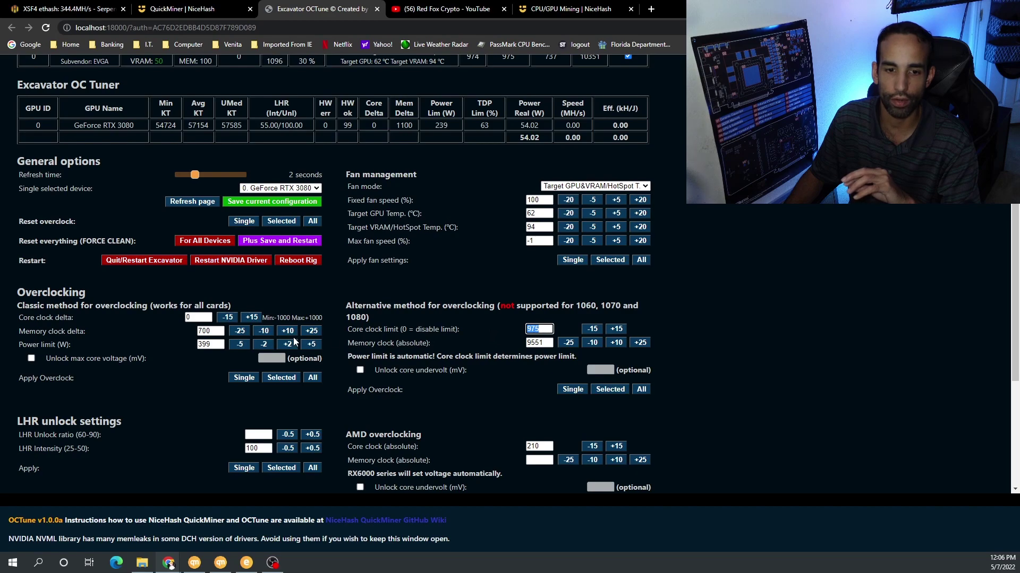
pyautogui.doubleClick(203, 332)
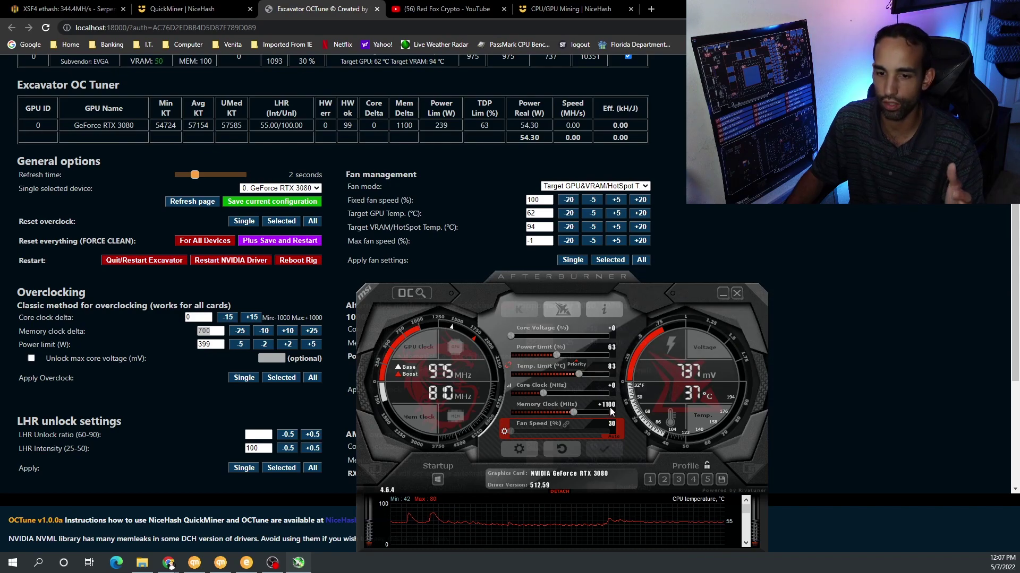
# - Close the MSI Afterburner window with its X button
pyautogui.click(736, 293)
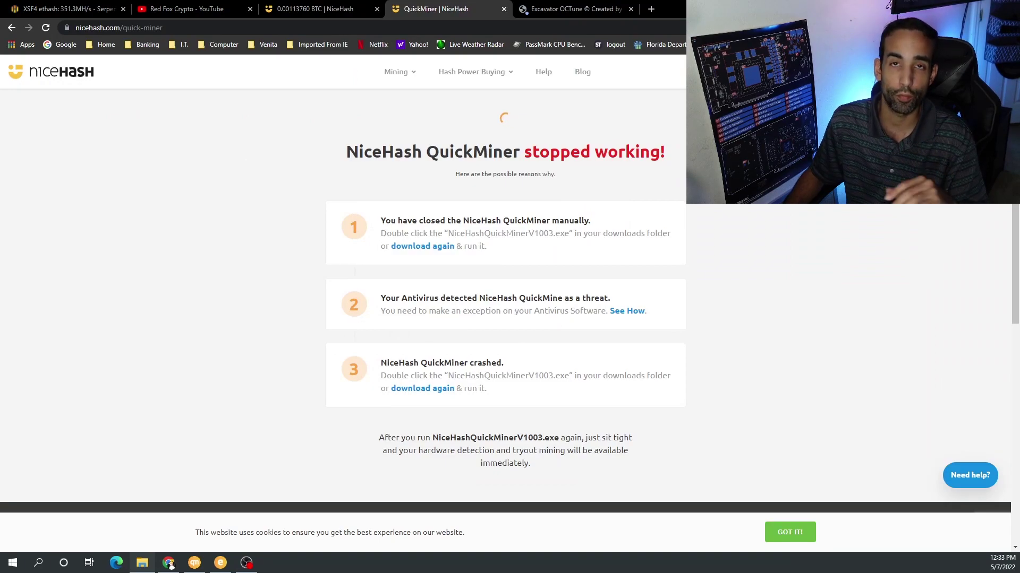
# - Switch between the OCTune and QuickMiner stopped-working tabs, ending on OCTune's Manual-profile warning
pyautogui.click(565, 11)
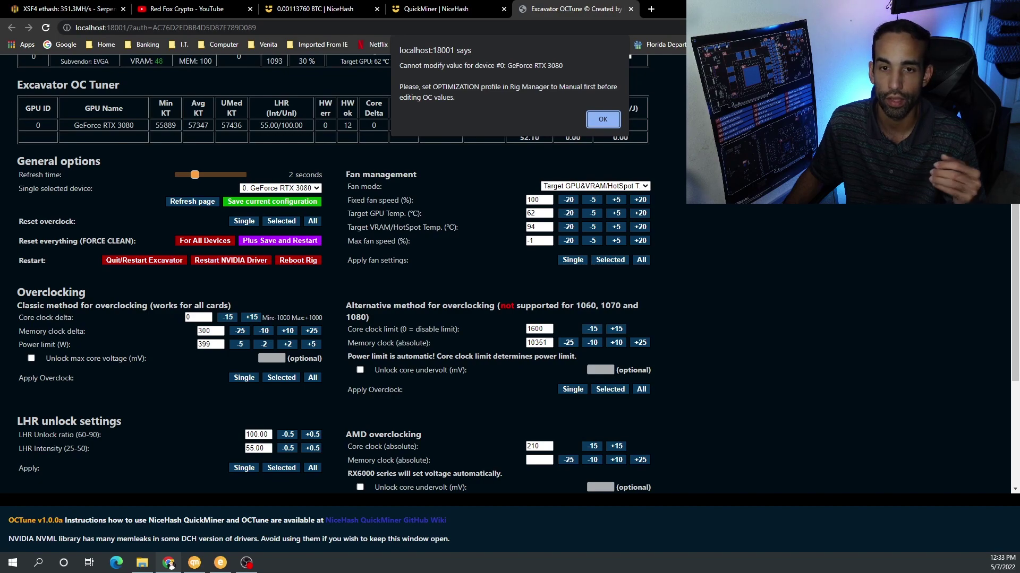
pyautogui.hotkey('ctrl', 'shift', 'Tab')
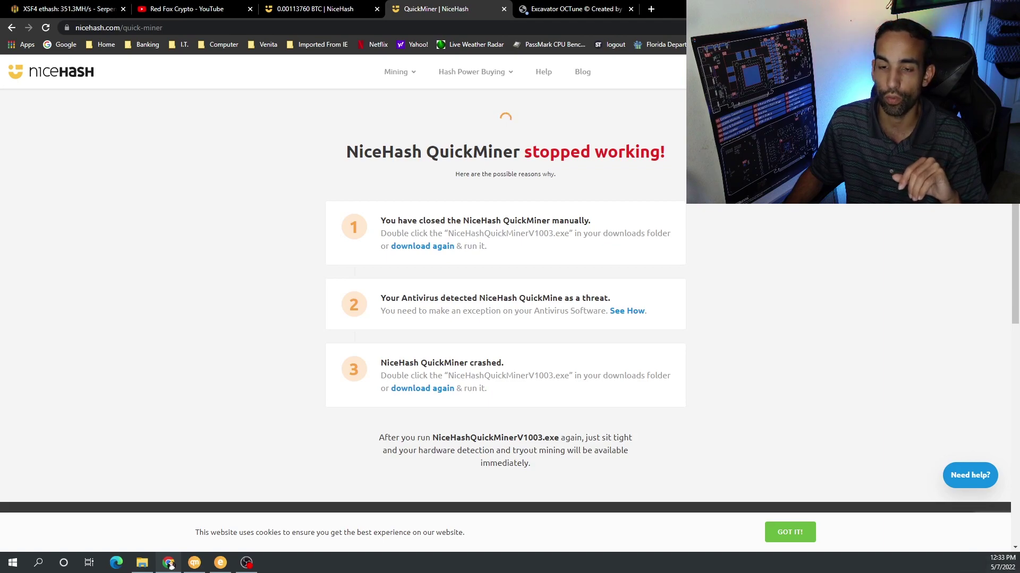
pyautogui.hotkey('ctrl', 'Tab')
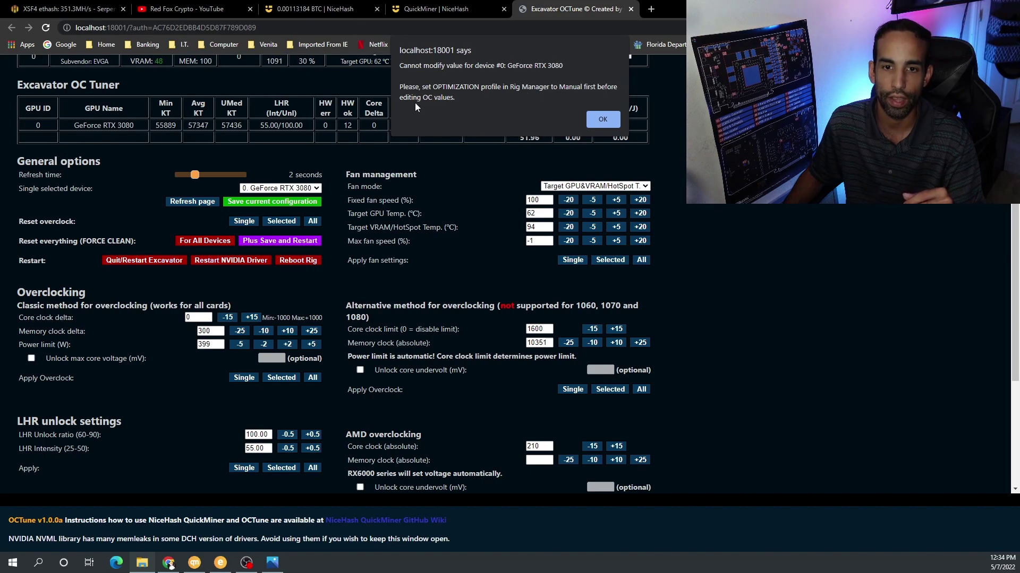
# - In Rig Manager, refresh rig XSF1's device list and open the RTX 3080's Lite profile dropdown
pyautogui.click(340, 10)
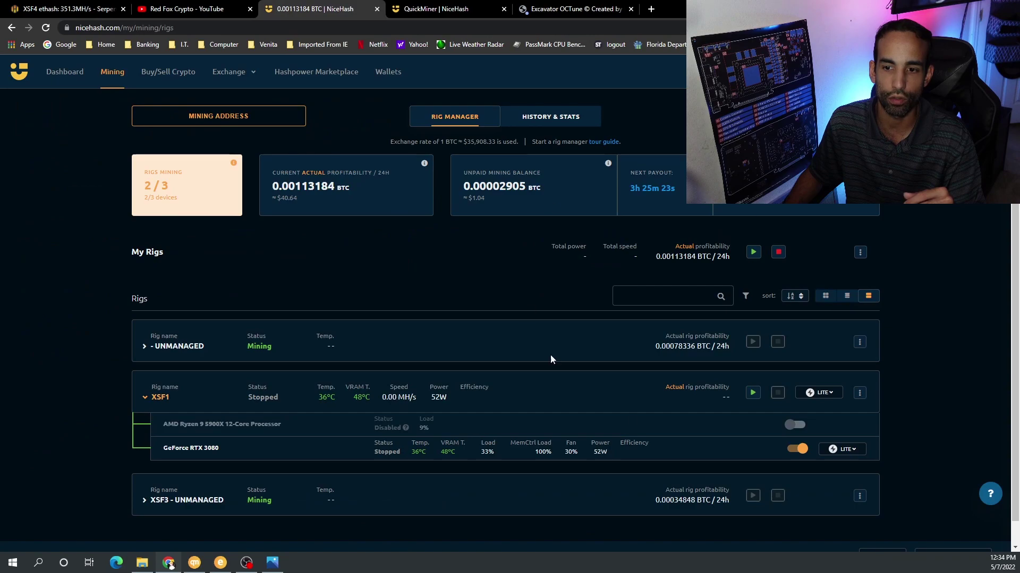
pyautogui.click(144, 397)
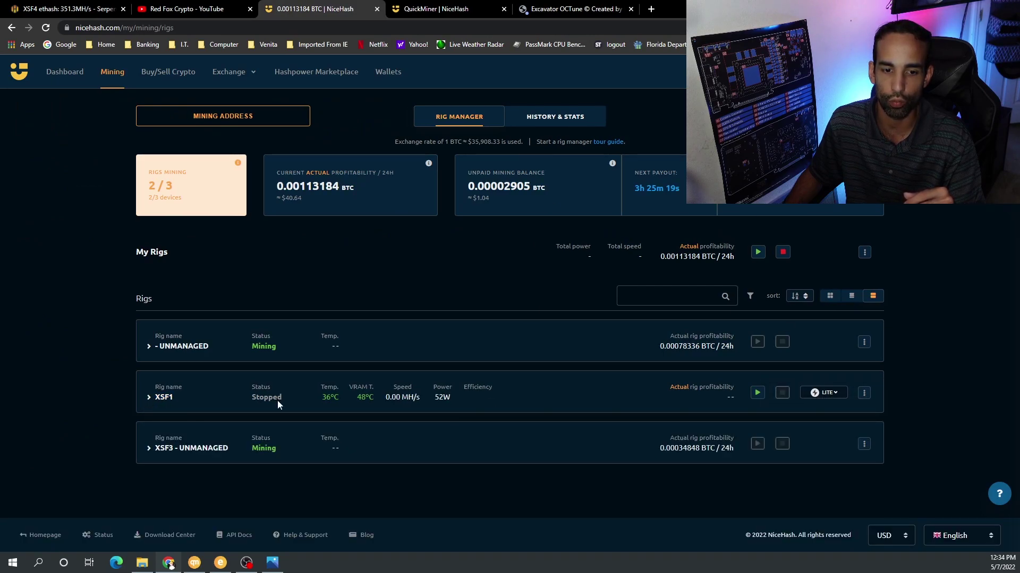
pyautogui.click(152, 402)
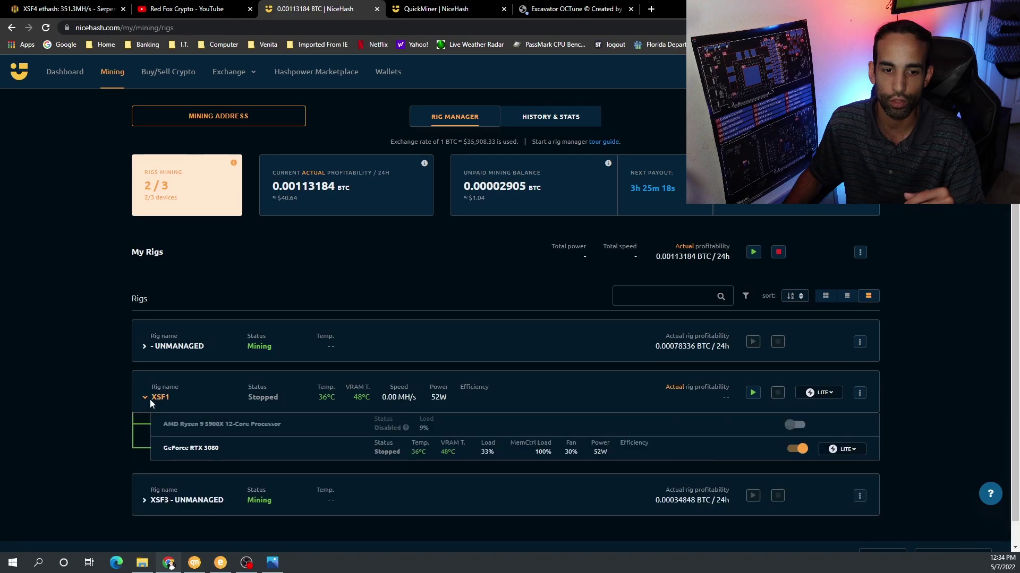
pyautogui.click(842, 450)
pyautogui.scroll(-1, 924, 452)
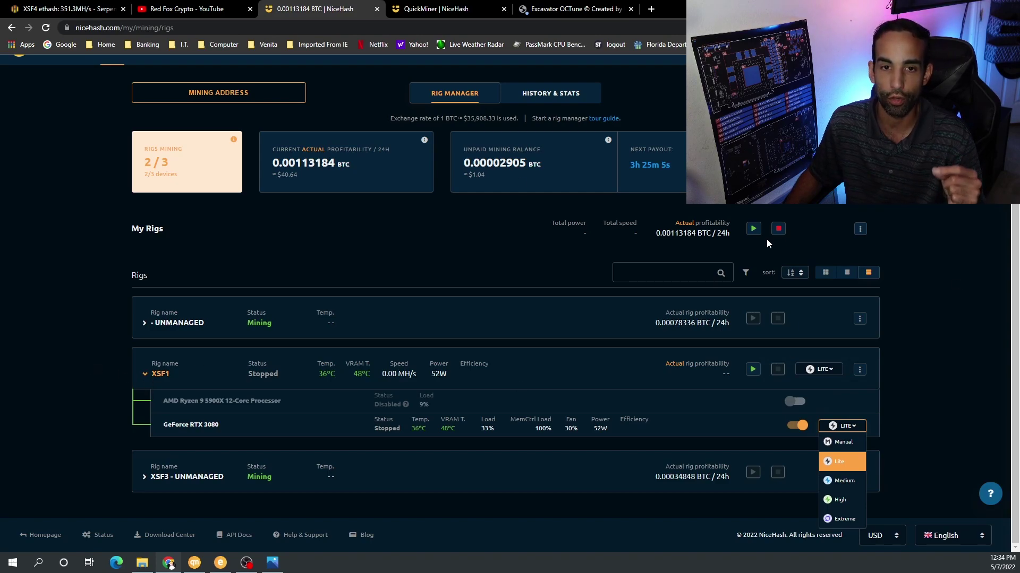
# - Show Red Fox Crypto's uploads, led by the 'NiceHash LHR Unlock Testing' stream
pyautogui.click(214, 5)
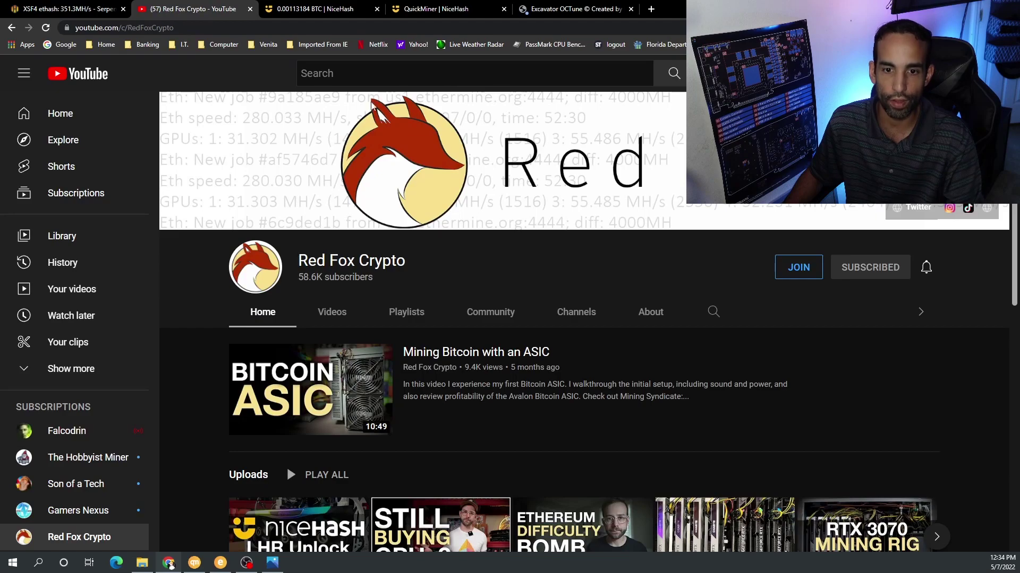
pyautogui.scroll(-2, 921, 395)
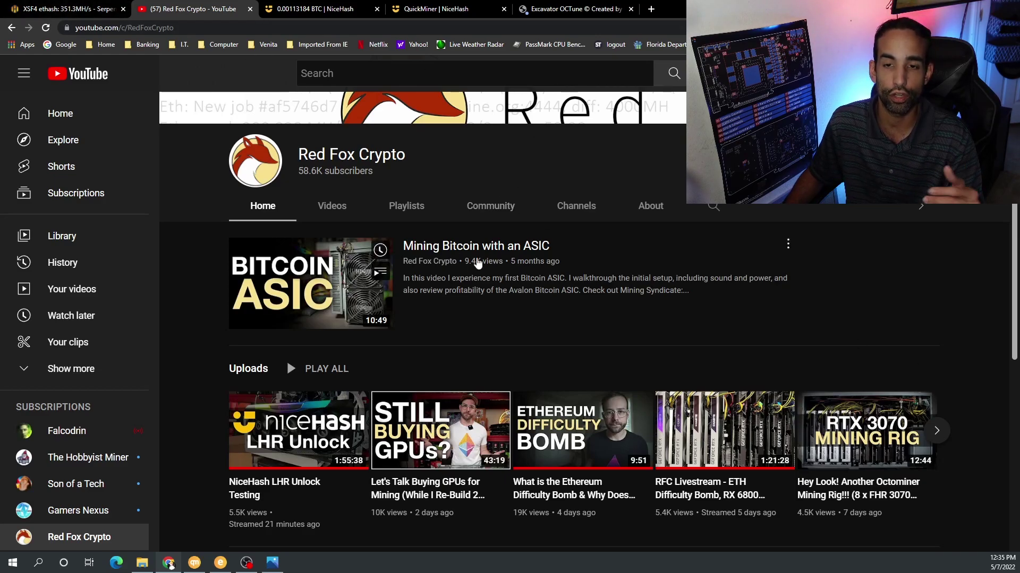
# - Show the Hive OS overview for worker XSF4 and its eight GPUs mining Ethash plus ALPH
pyautogui.click(39, 6)
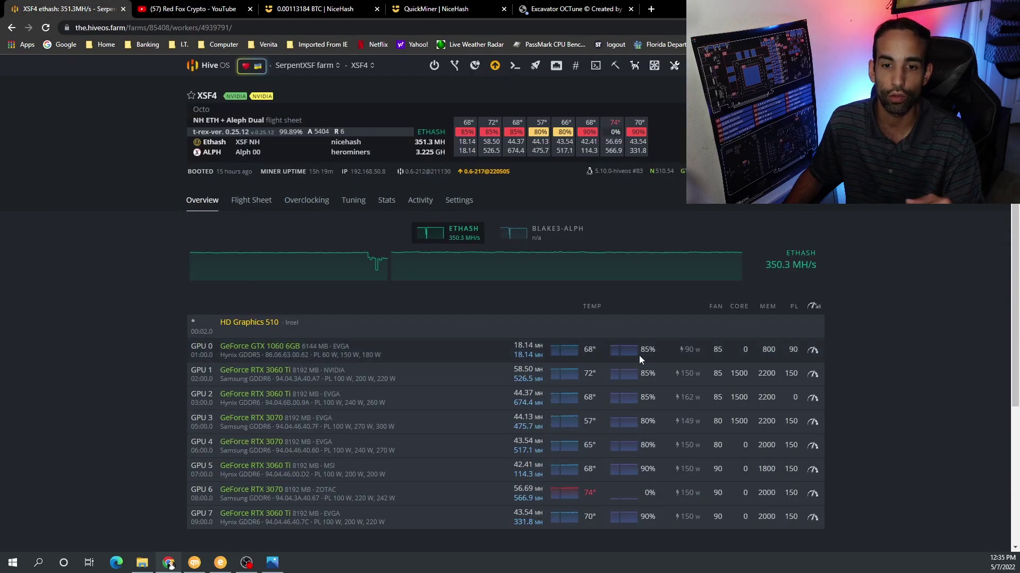